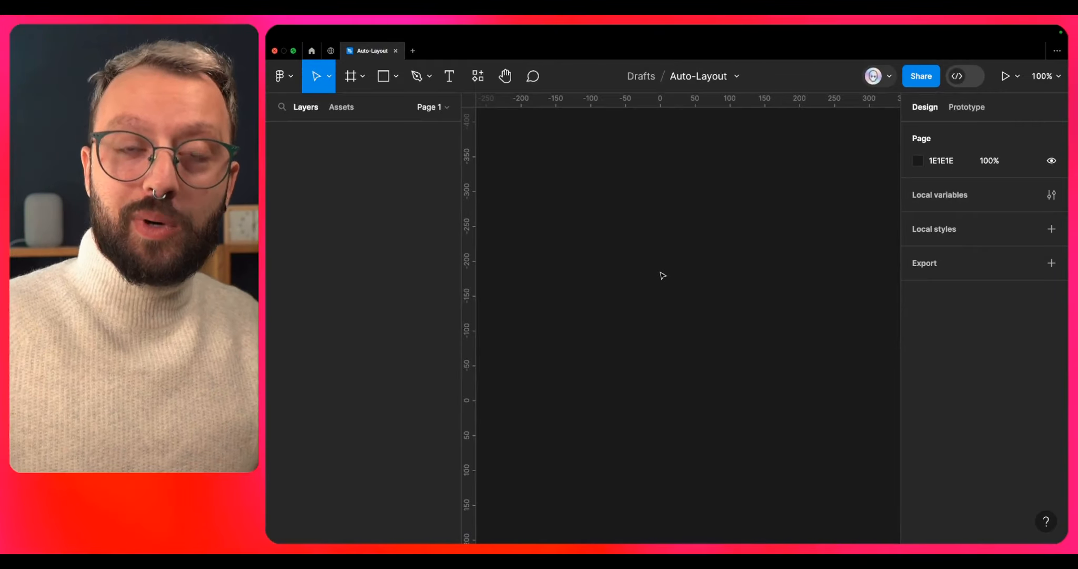
- Draw a frame about 382 × 350 on the empty canvas and add auto layout to it
key("f")
mouse_move(592, 192)
left_mouse_down()
mouse_move(750, 364)
mouse_move(858, 435)
left_mouse_up()
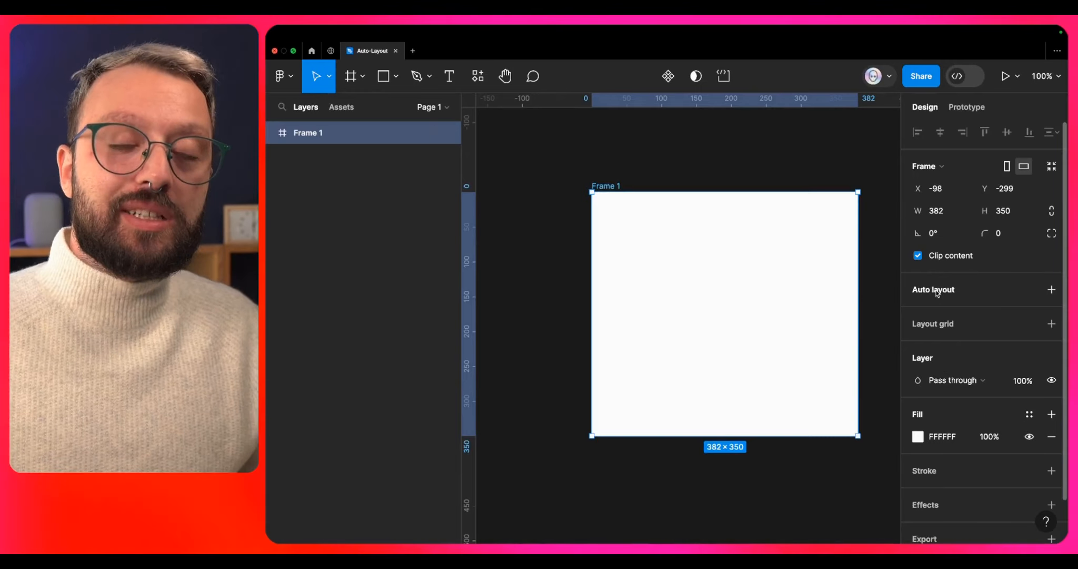
left_click(966, 296)
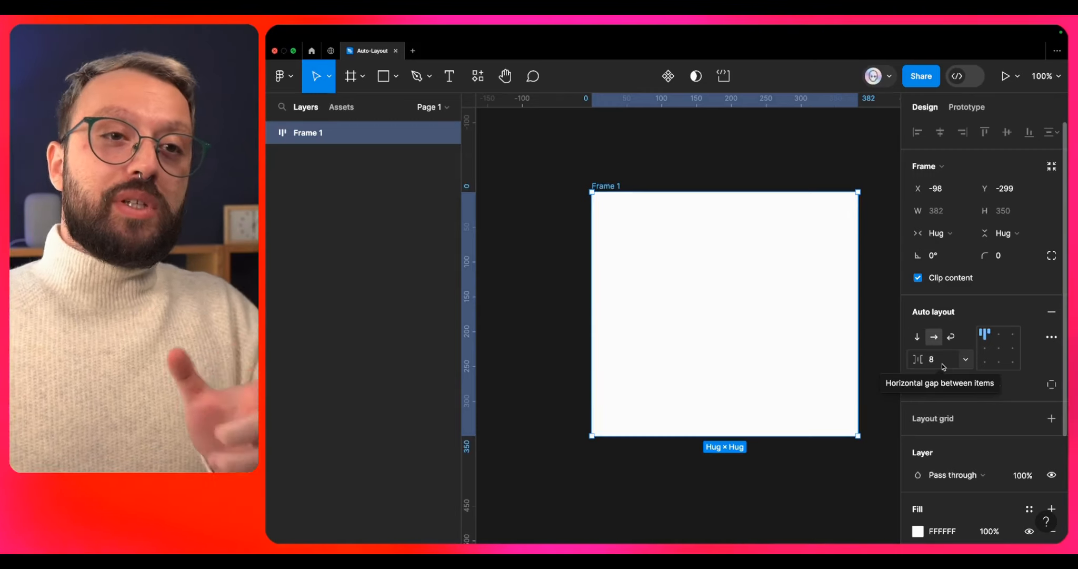
- Try the vertical direction and bottom-left alignment on the frame, returning it to horizontal direction and top-left alignment
left_click(917, 337)
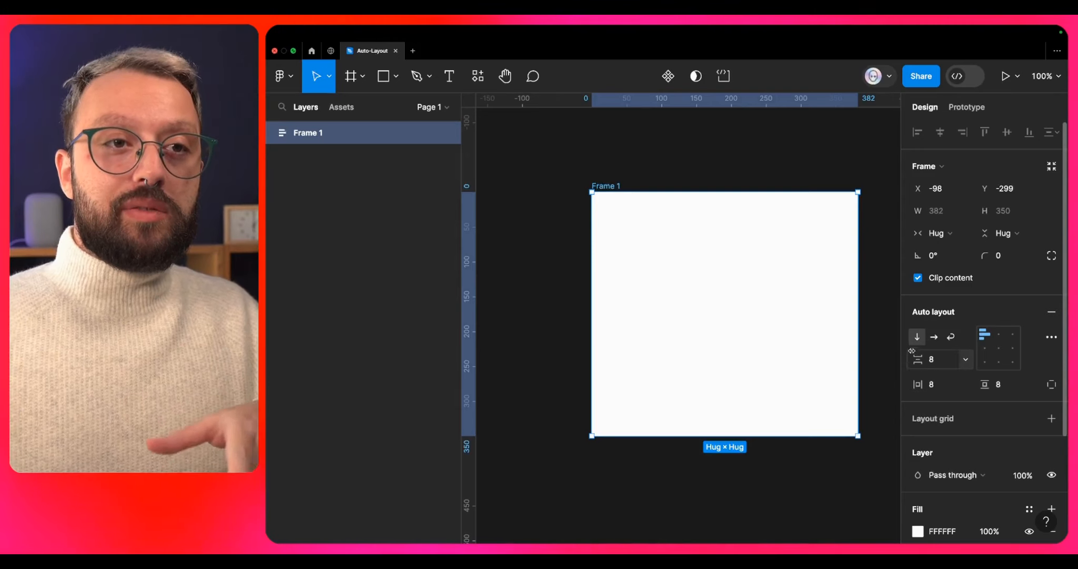
left_click(935, 339)
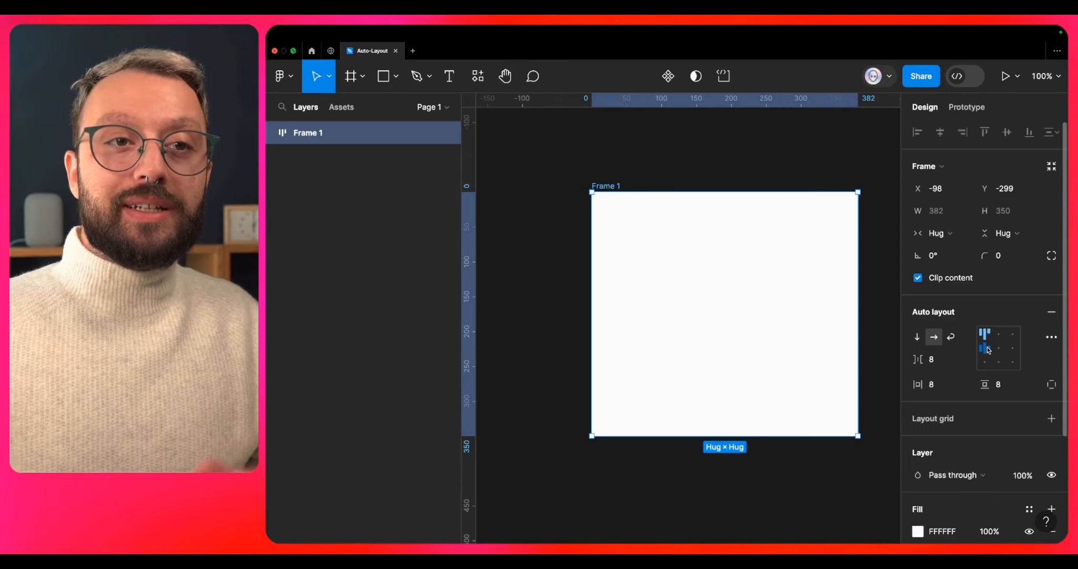
left_click(985, 362)
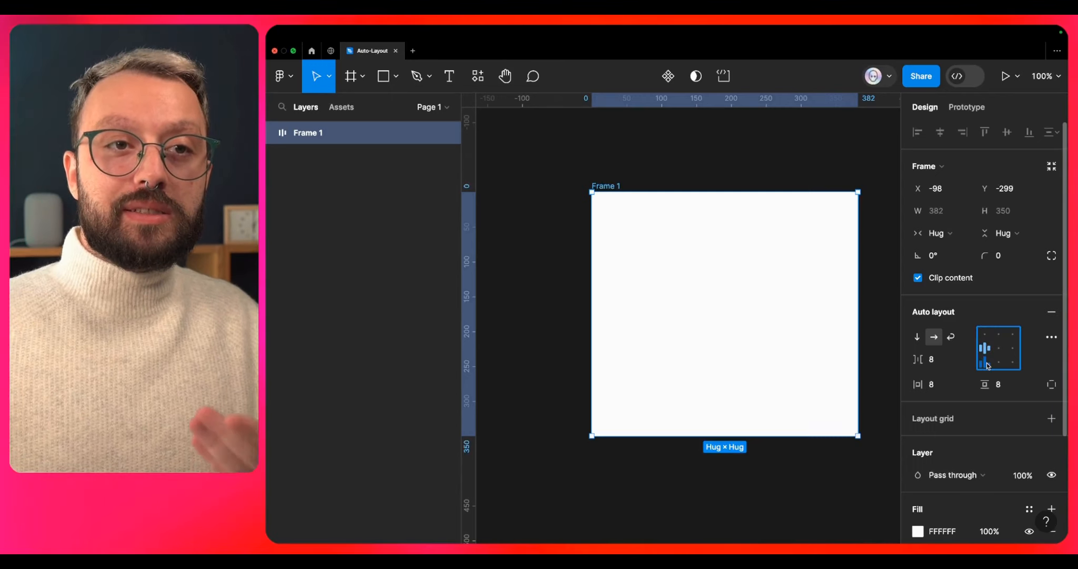
left_click(988, 333)
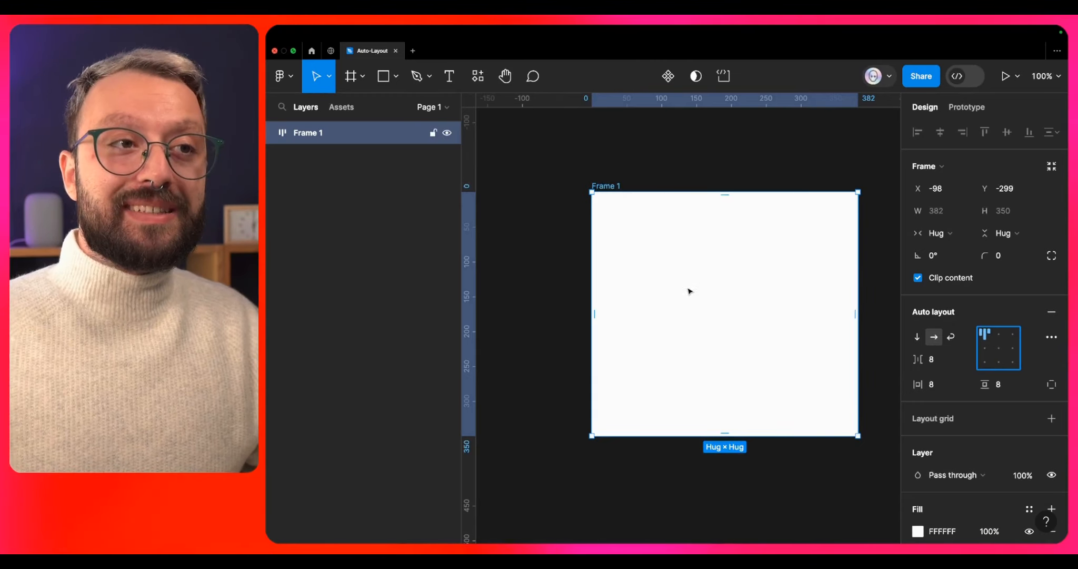
- Draw a rectangle about 148 × 165 inside the auto layout frame
key("Escape")
key("r")
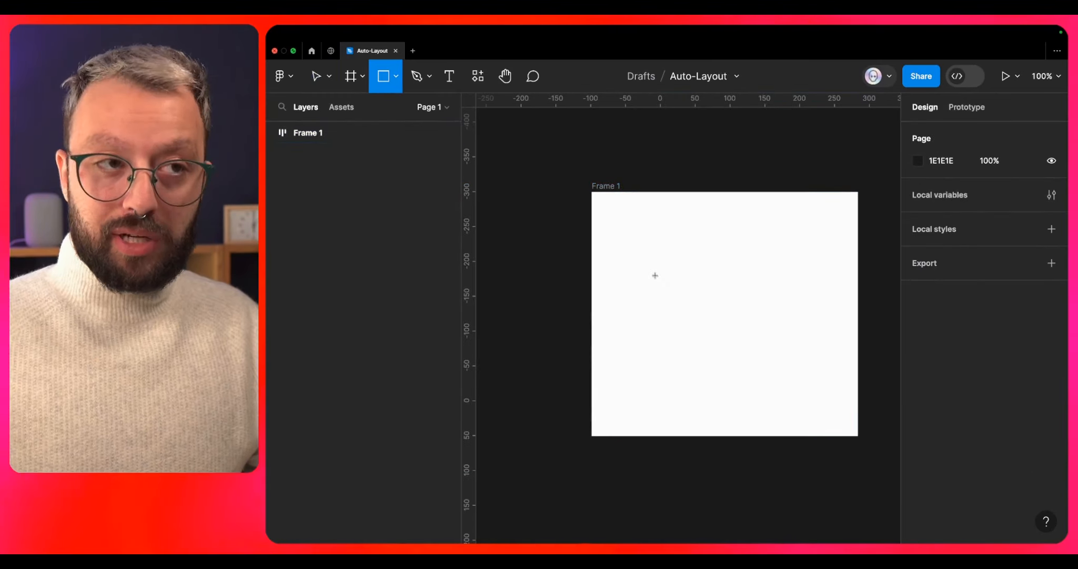
mouse_move(631, 231)
left_mouse_down()
mouse_move(724, 316)
mouse_move(734, 344)
left_mouse_up()
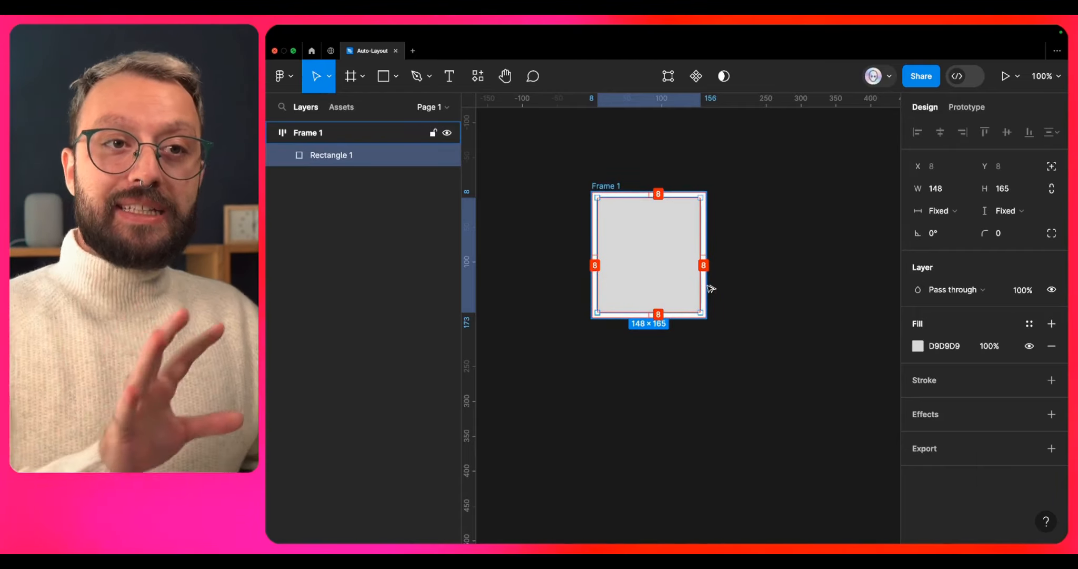
- Try a horizontal padding of 40 on the frame, inspect the rectangle's spacing, and undo the padding change
left_click(706, 286)
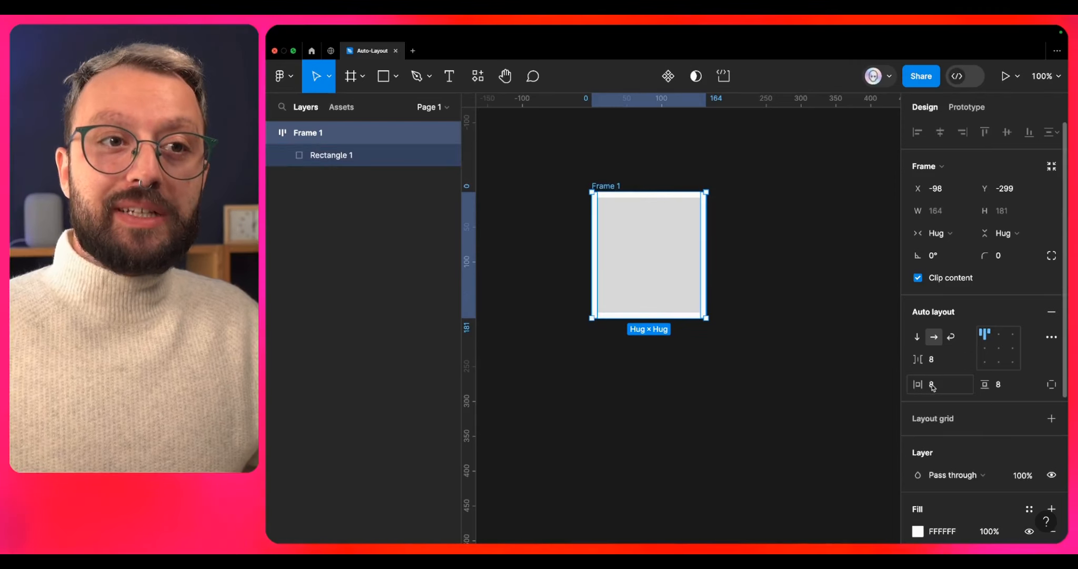
left_click(956, 391)
key("shift+Up")
key("shift+Up")
key("shift+Up")
key("shift+Up")
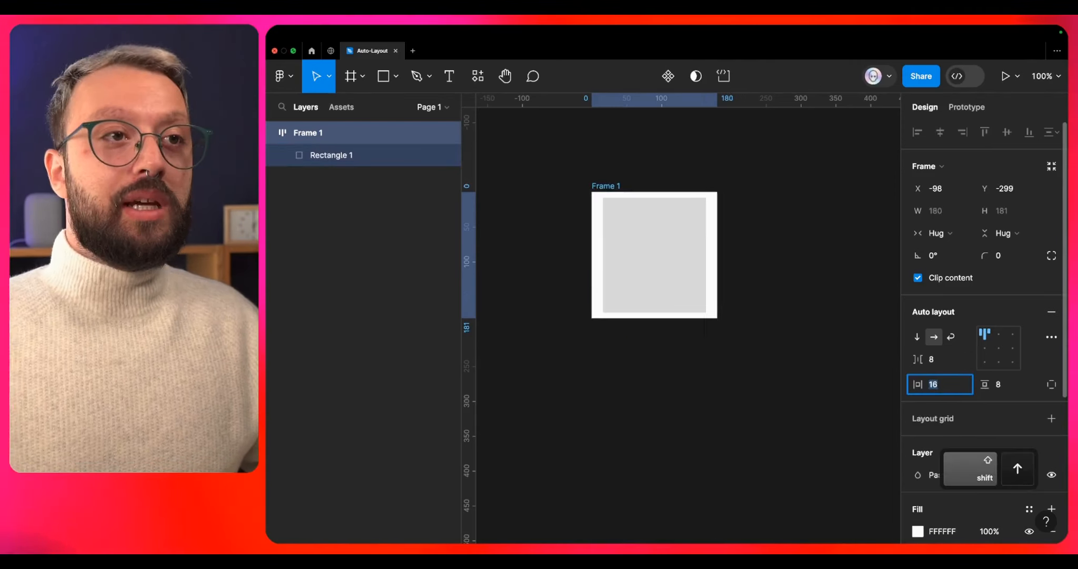
key("Escape")
key("Return")
key("alt")
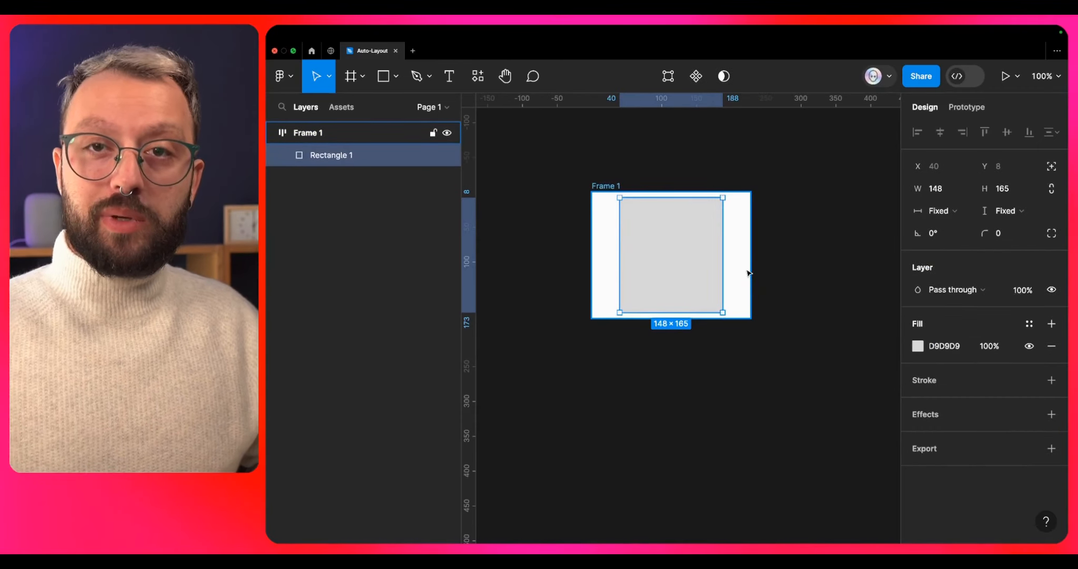
key("super+z")
key("super+z")
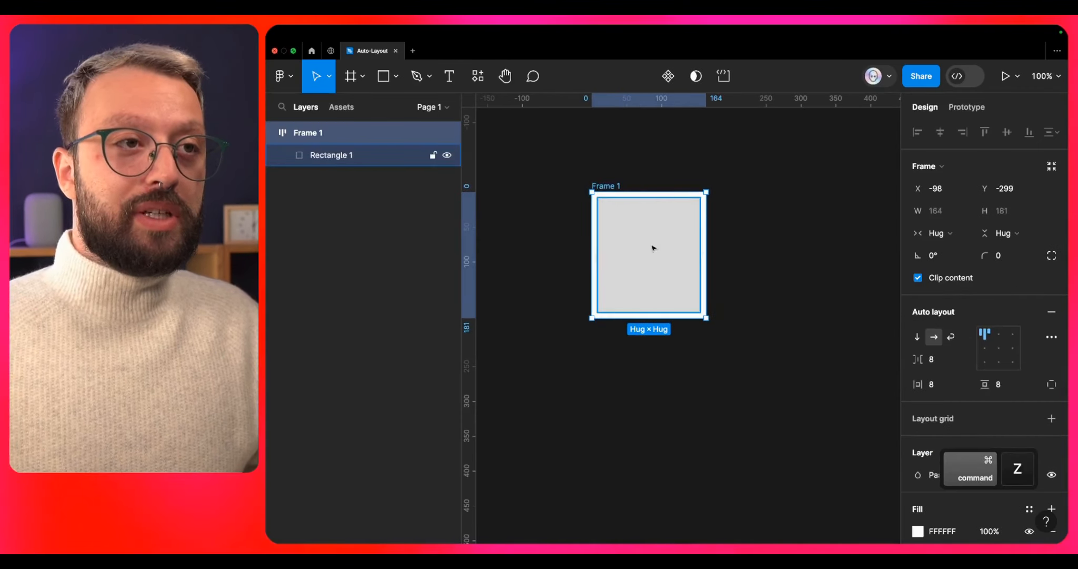
- Fill the rectangle with FF0000 and resize it to about 91 × 93 inside a frame of about 385 × 370
left_click(653, 248)
left_click(943, 345)
type("ff0000")
key("Return")
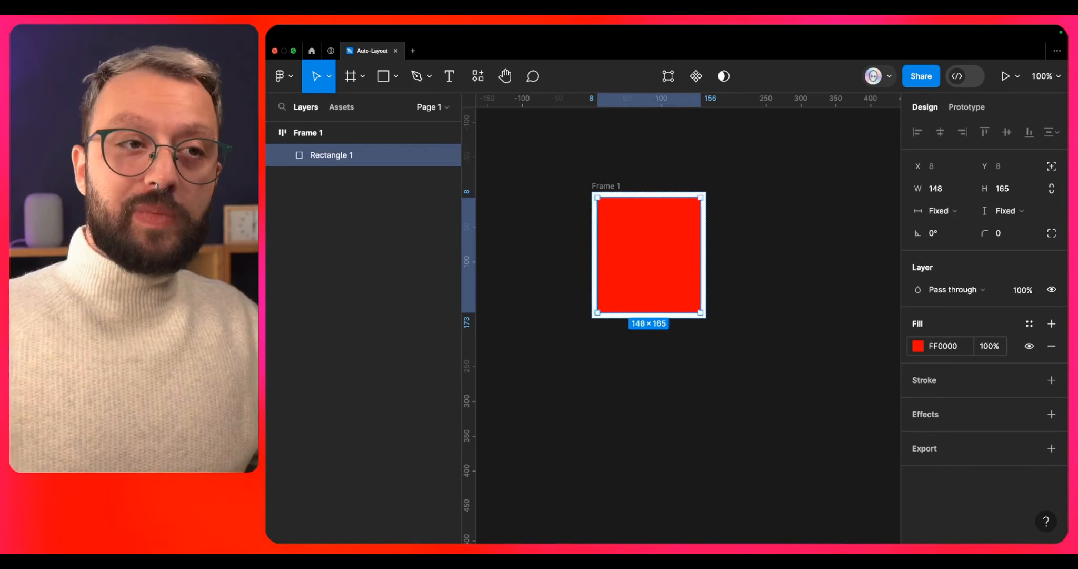
left_click_drag(700, 312, 860, 449)
left_click(595, 185)
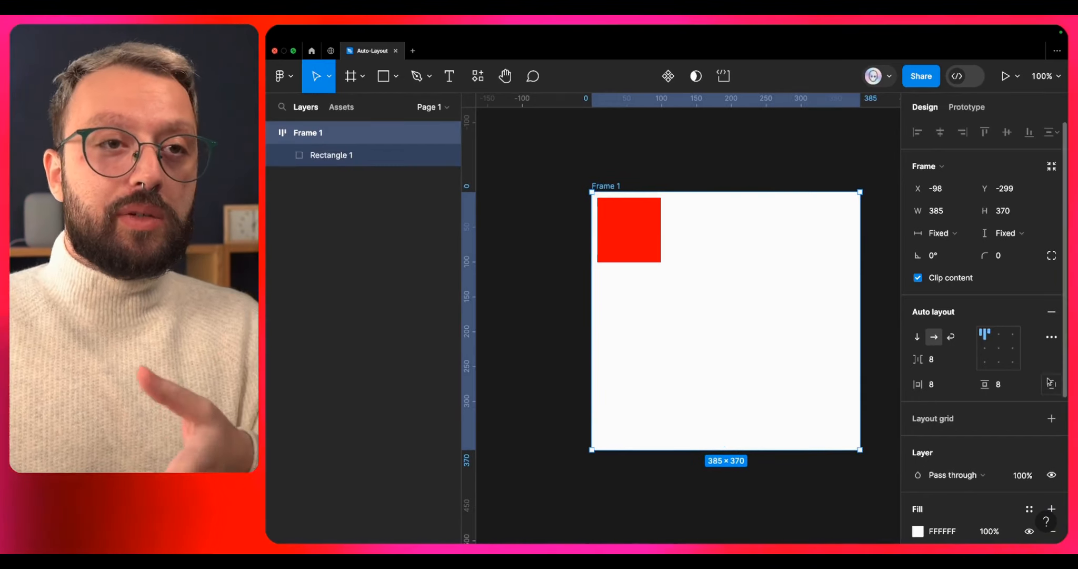
- Try several auto layout alignments on the frame, such as bottom left, centre and middle left, and end on top left
left_click(998, 348)
left_click(984, 362)
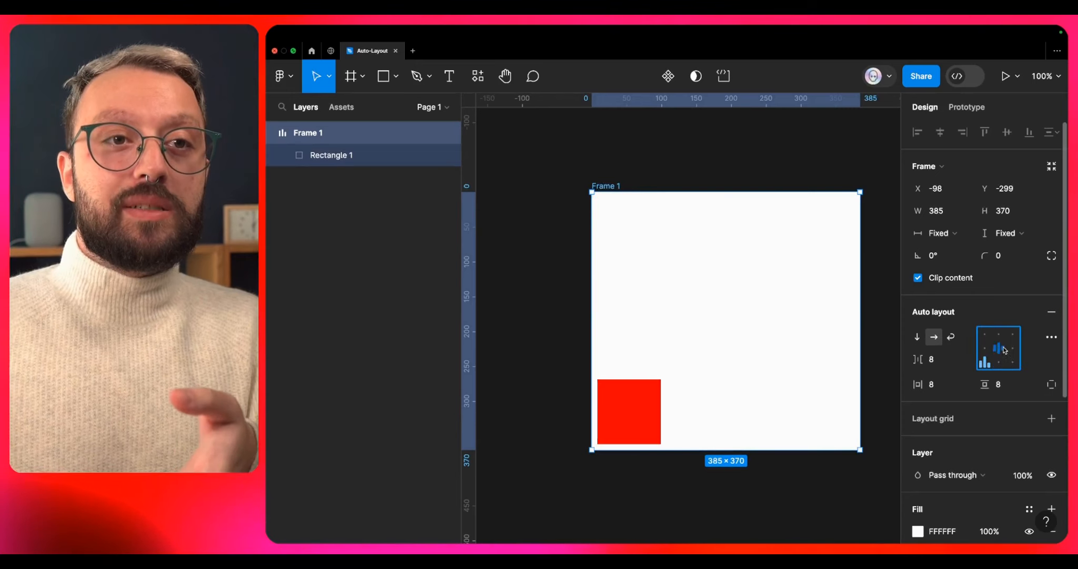
left_click(1013, 334)
left_click(999, 334)
left_click(1012, 348)
left_click(999, 350)
left_click(989, 350)
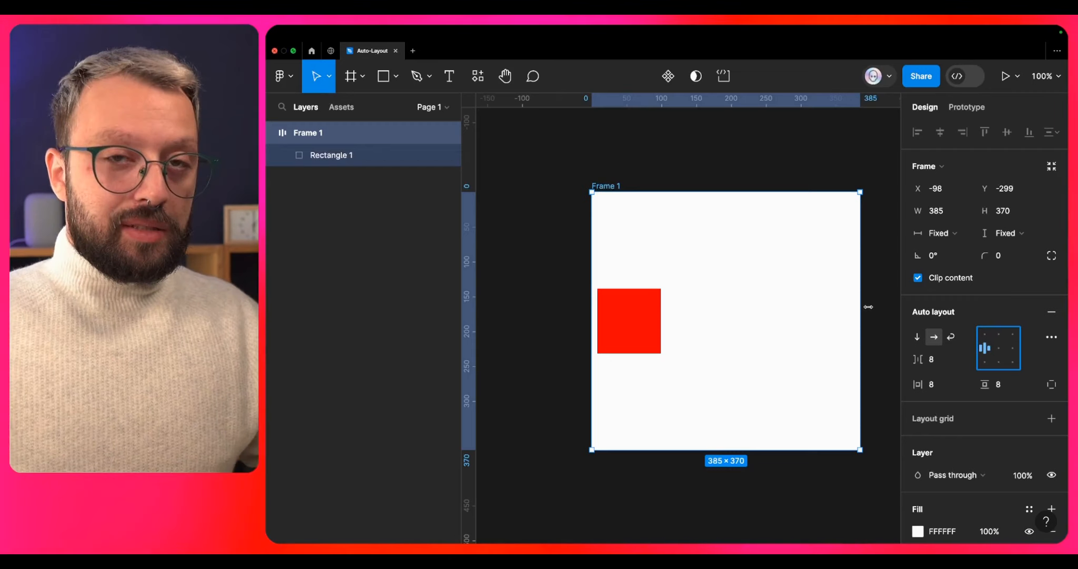
left_click(988, 332)
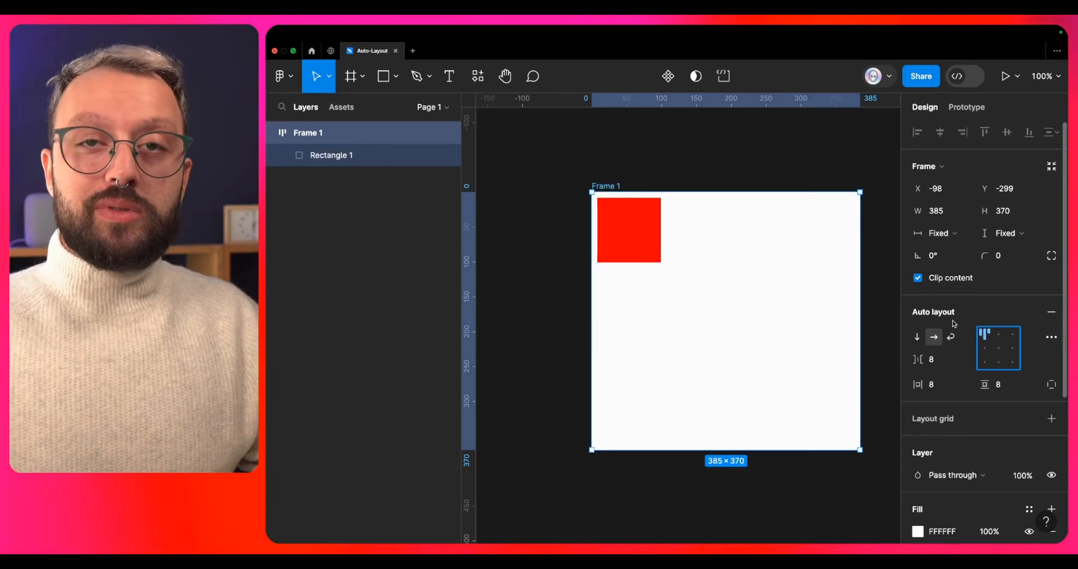
- Set the red rectangle's width to Fill container and narrow the frame to a width of about 317
left_click(654, 236)
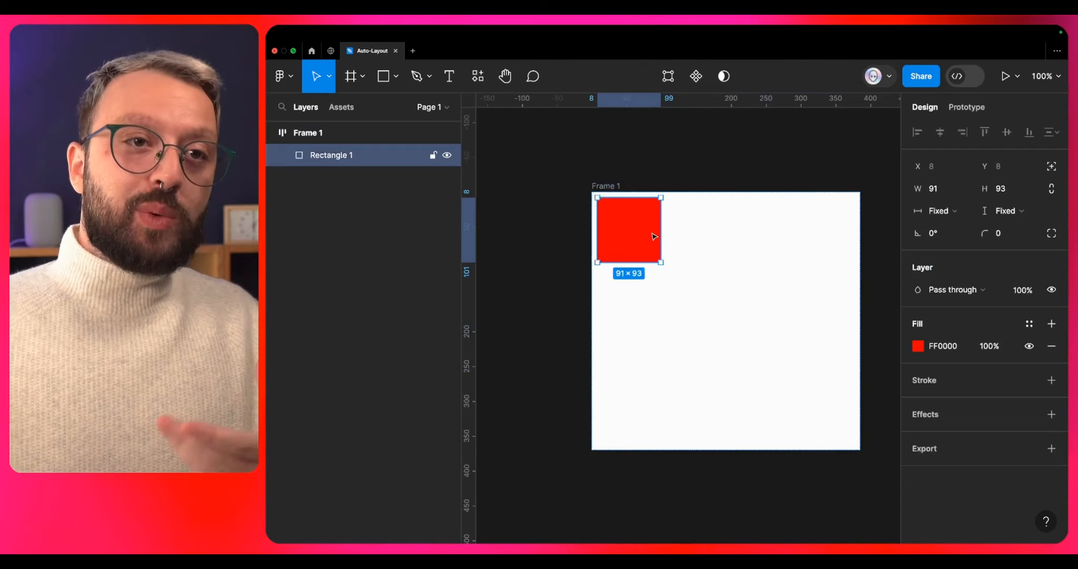
left_click(943, 217)
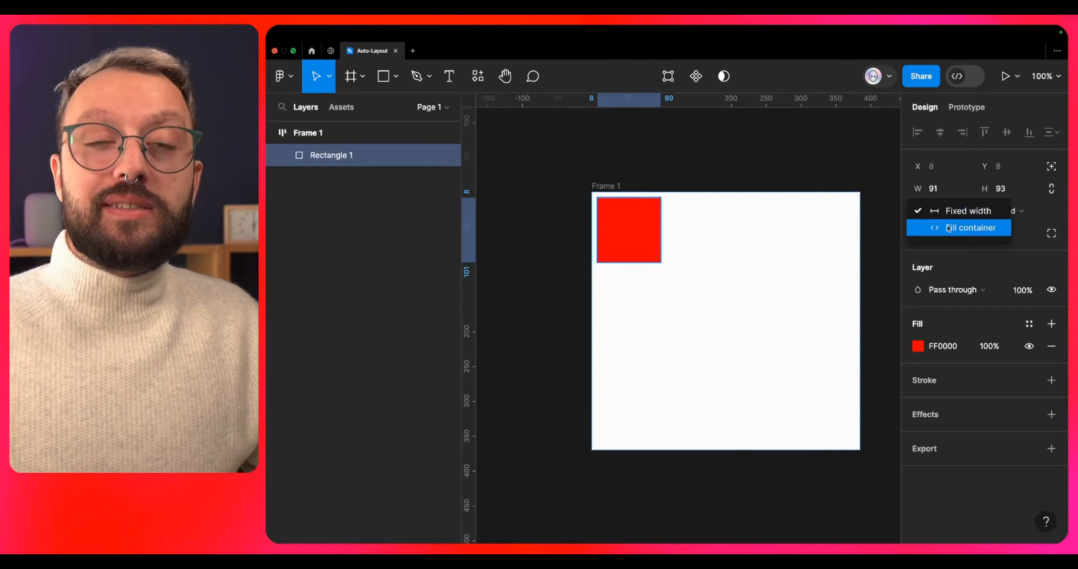
left_click(963, 228)
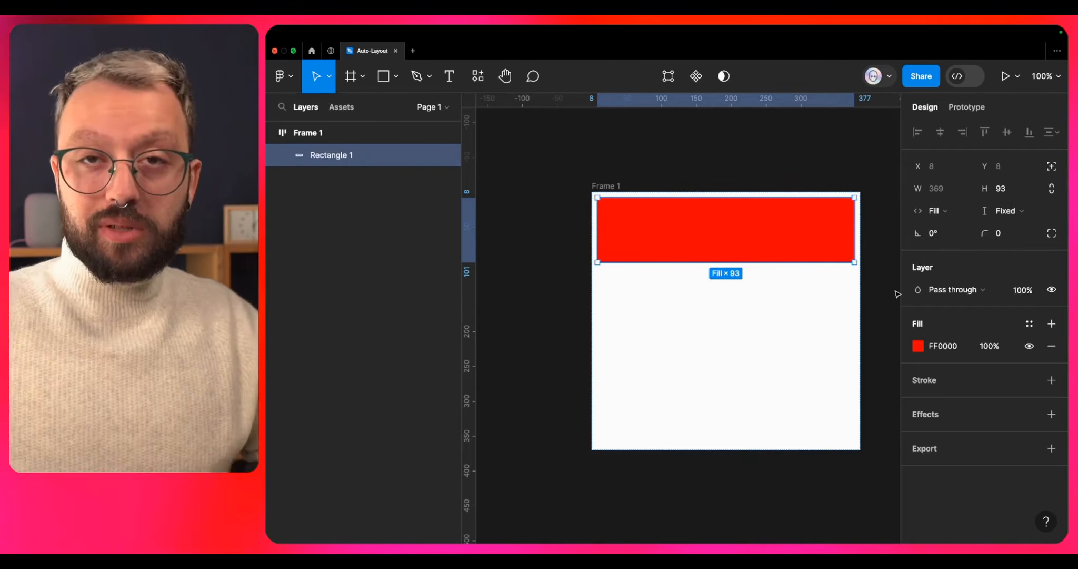
left_click(859, 331)
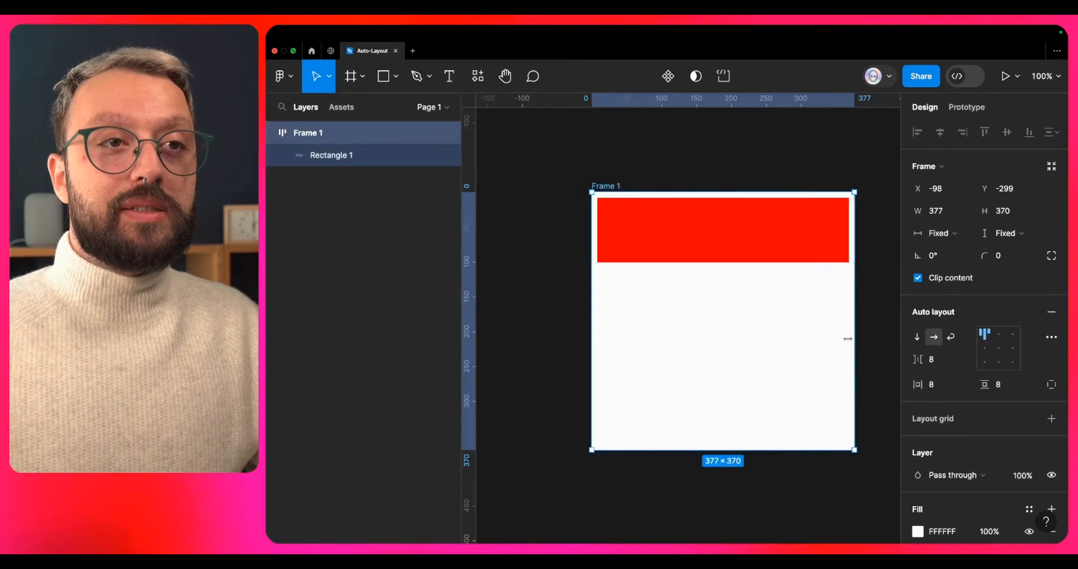
left_click_drag(860, 337, 813, 377)
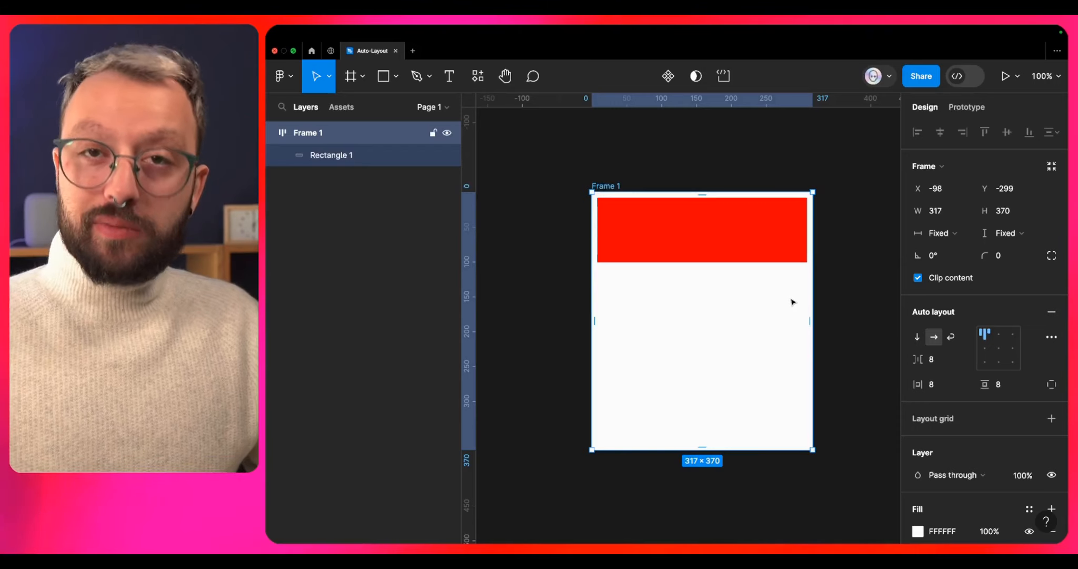
- Duplicate the red rectangle and wrap both rectangles in a nested auto layout frame with vertical direction
left_click(730, 242)
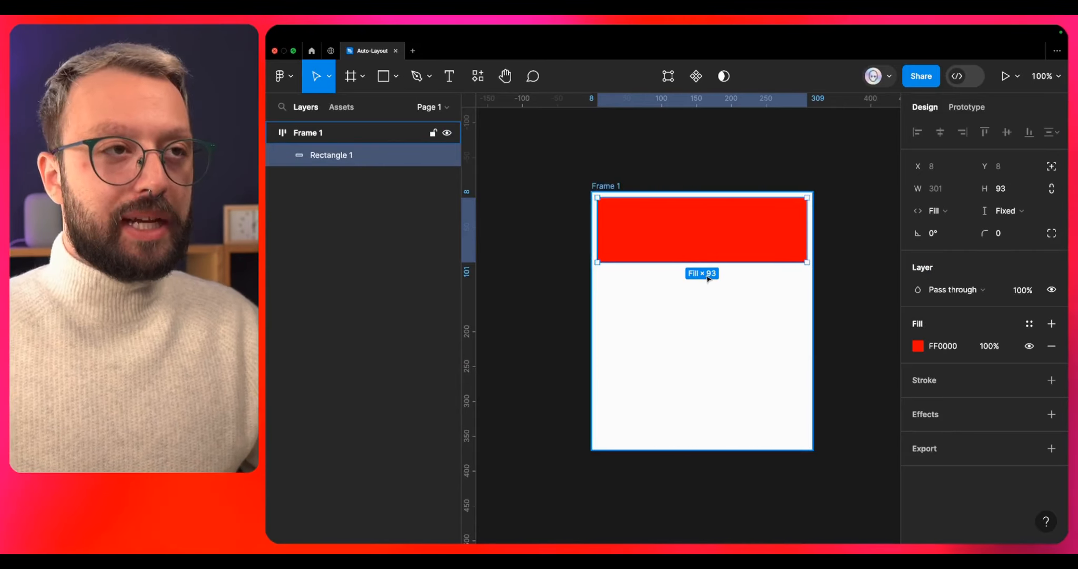
key("super+d")
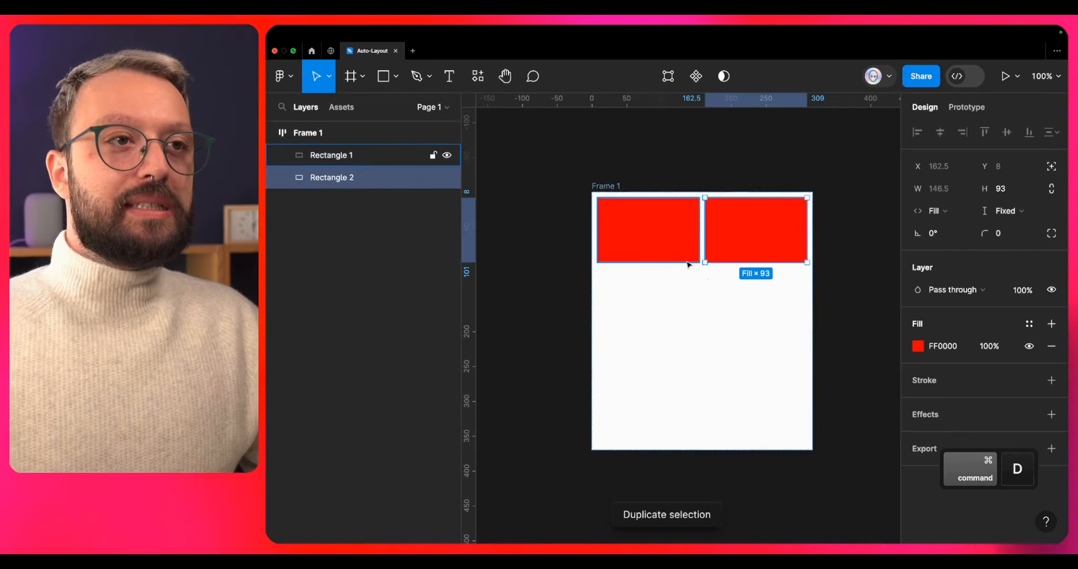
left_click(683, 246, "shift")
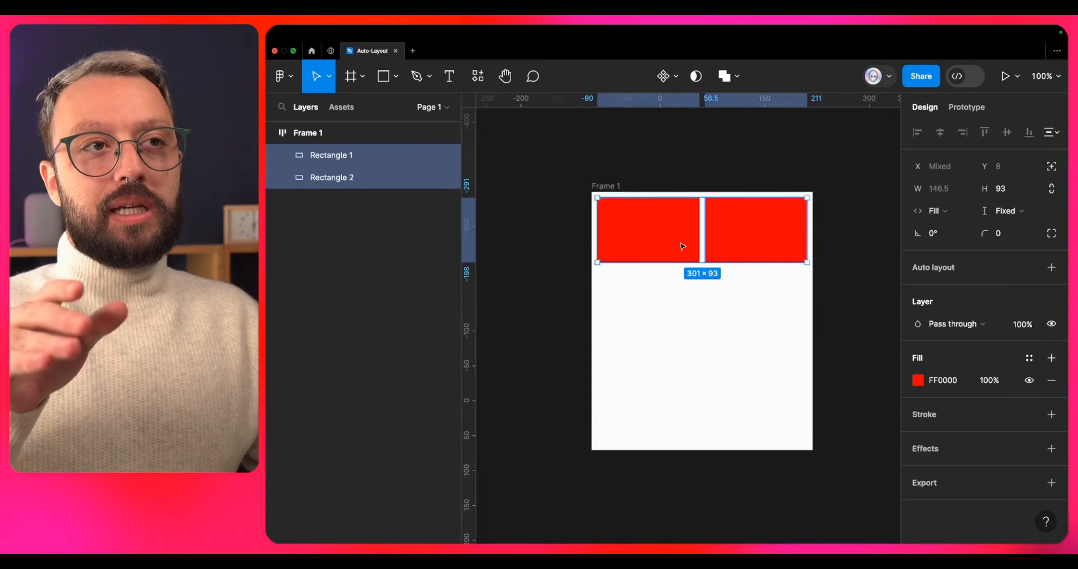
key("shift")
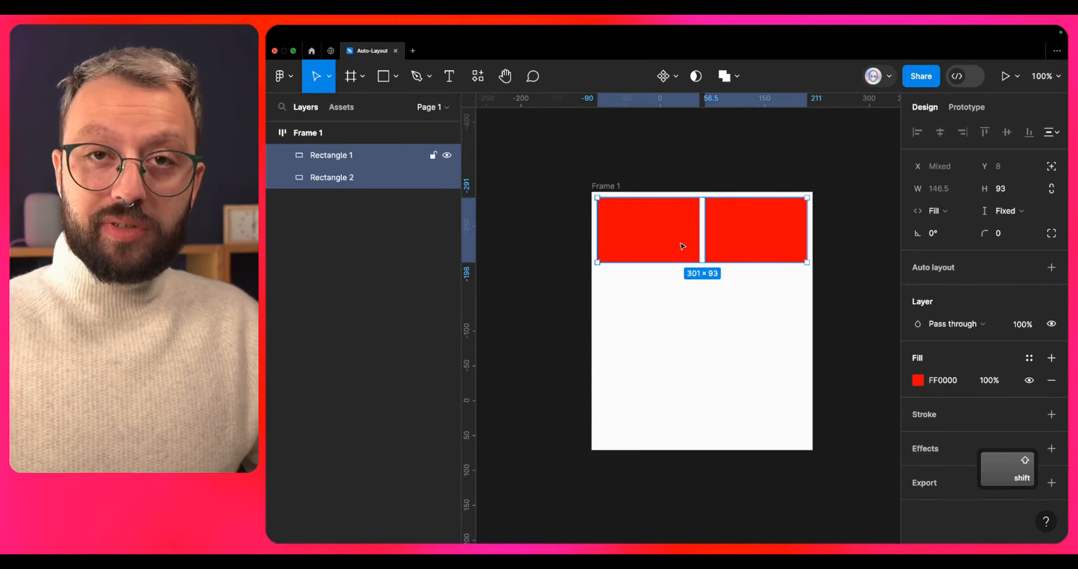
key("shift+a")
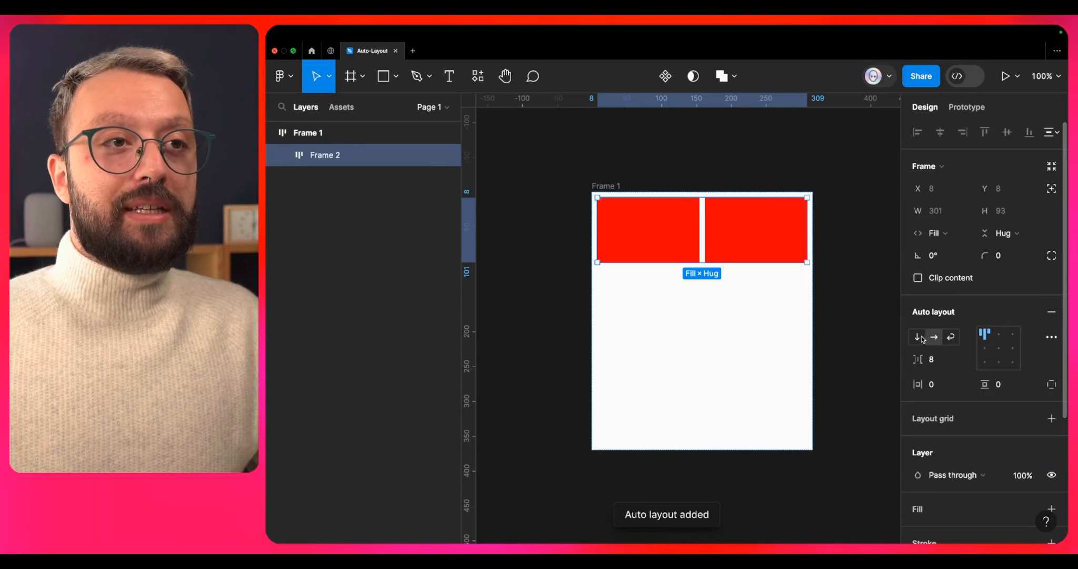
left_click(917, 336)
- Duplicate the nested frame of stacked rectangles and switch the copy to horizontal direction
left_click(867, 325)
left_click(753, 306)
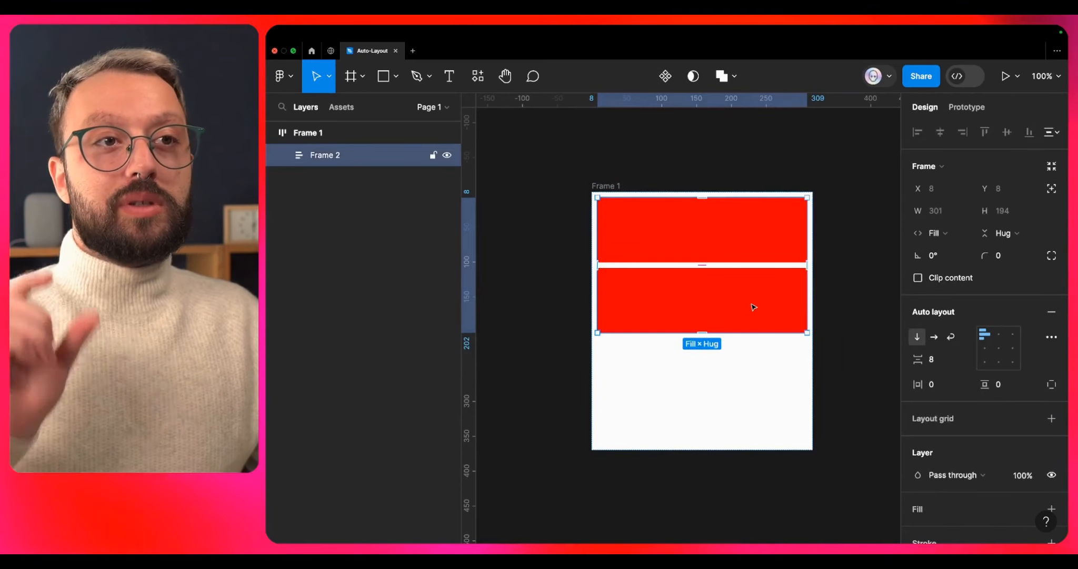
key("super+d")
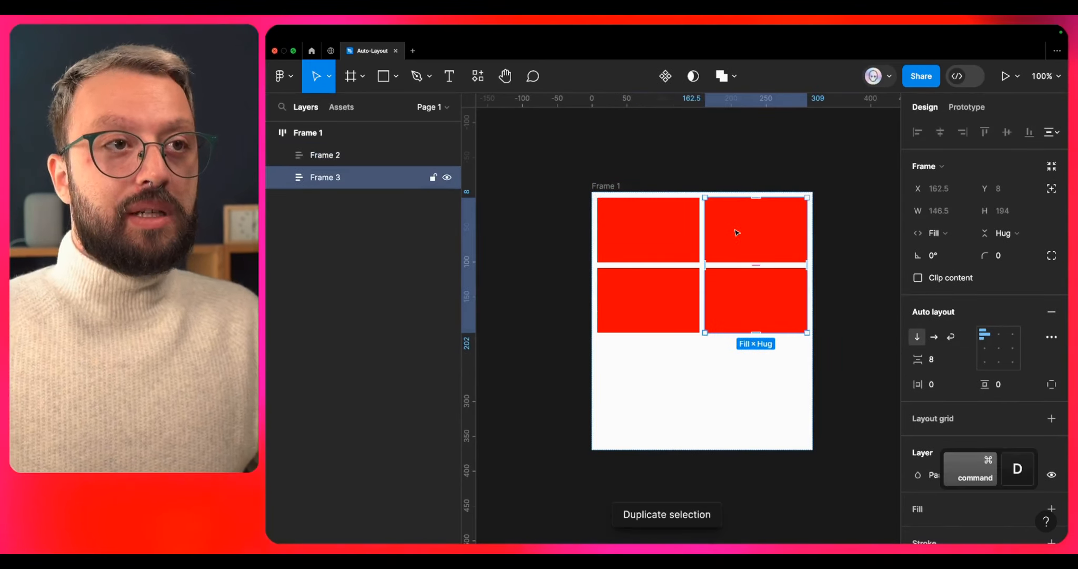
left_click(934, 336)
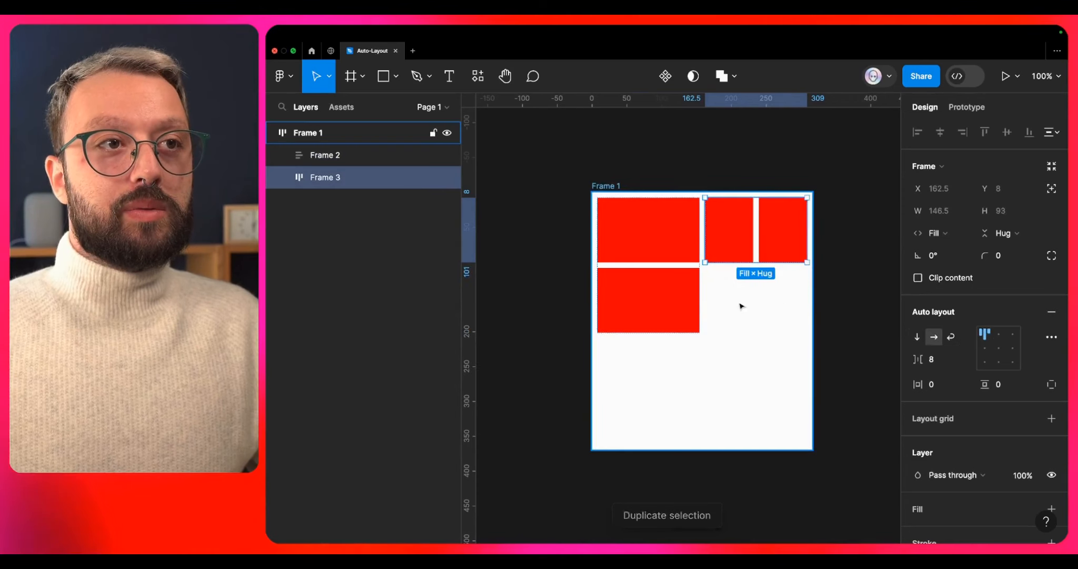
- Set the height of the vertically stacked nested frame and of its lower rectangle to Fill container
left_click(664, 294)
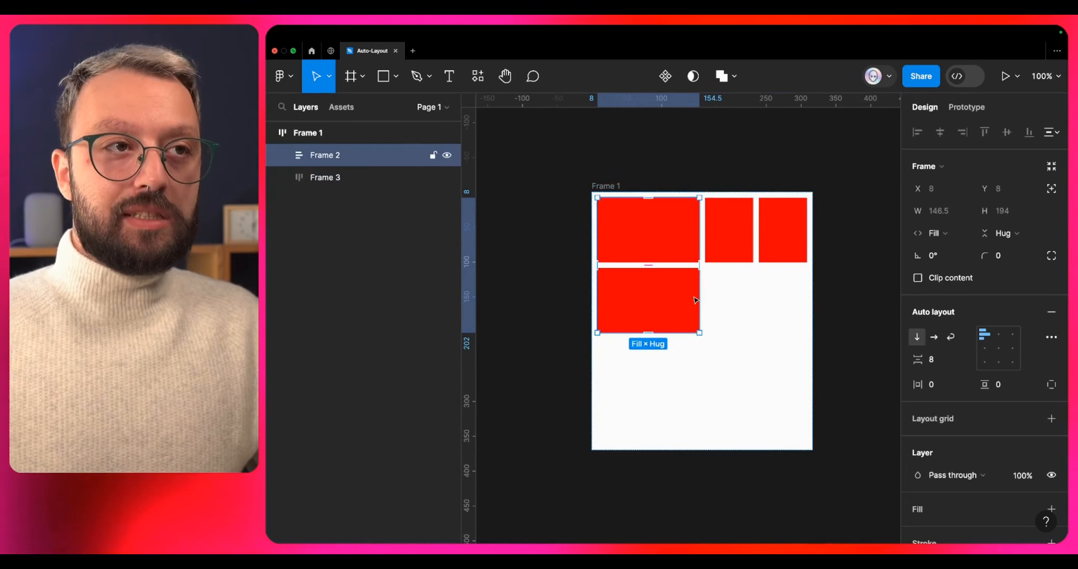
left_click(1003, 233)
left_click(990, 247)
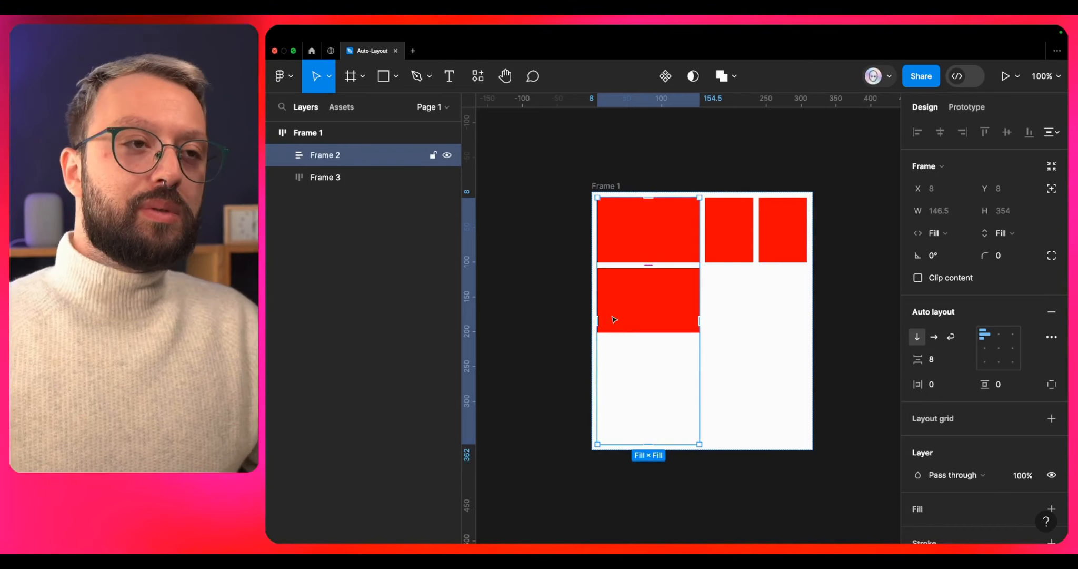
left_click(627, 307, "super")
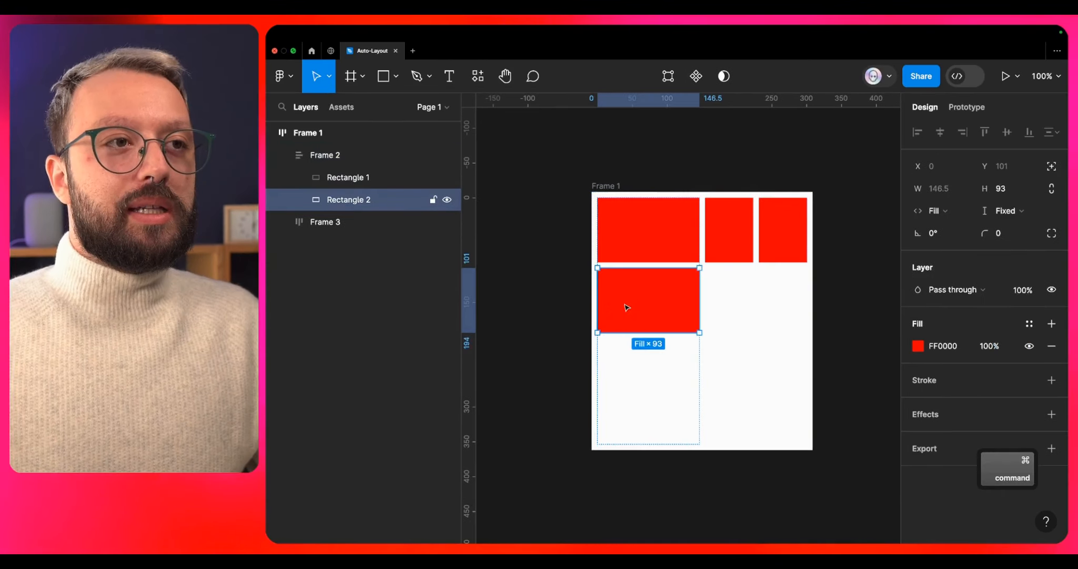
left_click(1006, 211)
left_click(1011, 230)
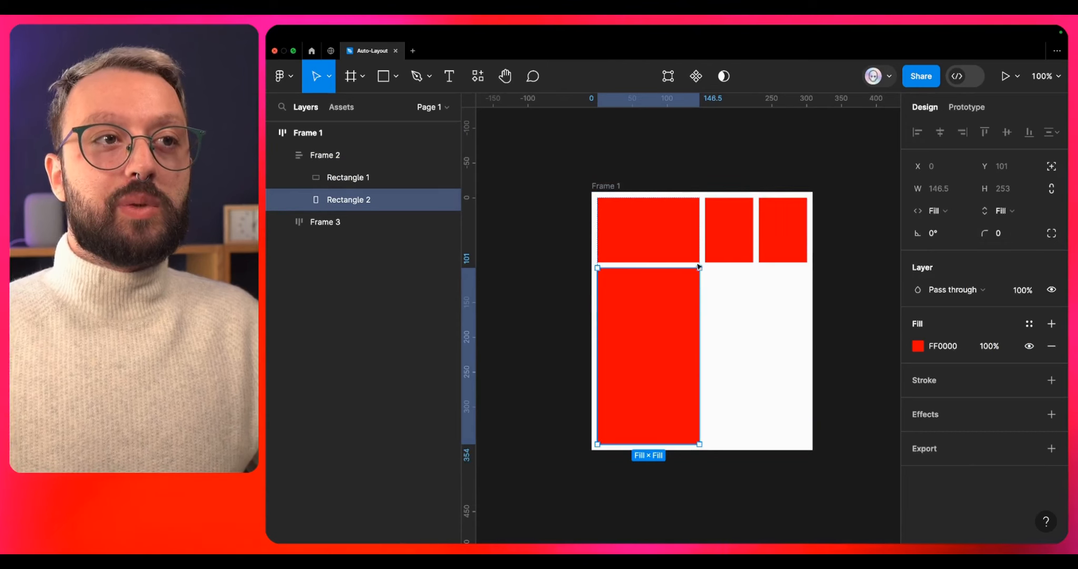
- Enlarge the outer frame holding both nested frames to about 538 × 390
left_click(727, 241)
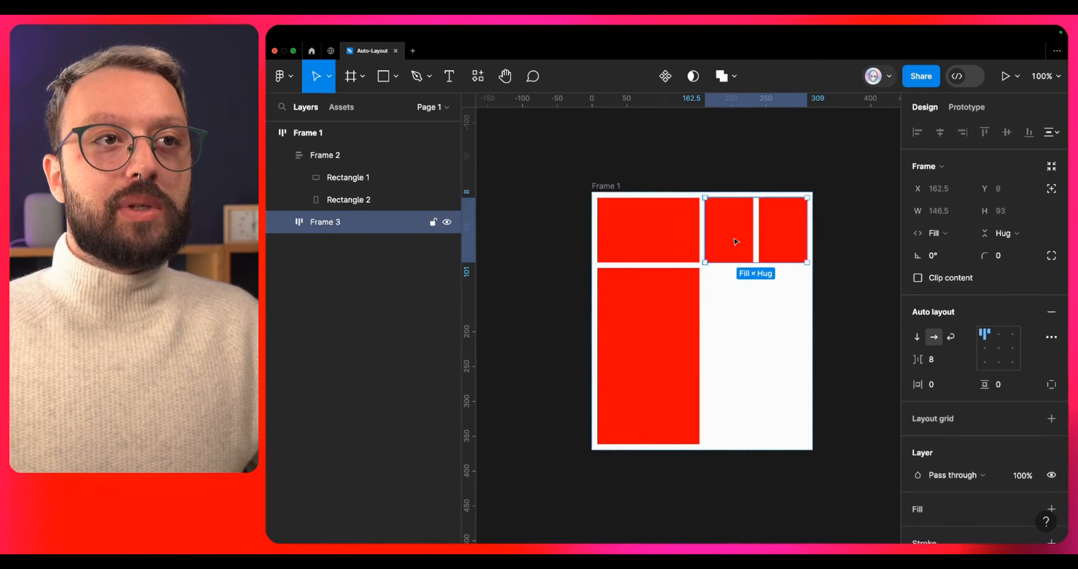
left_click(730, 240, "super")
left_click(610, 187)
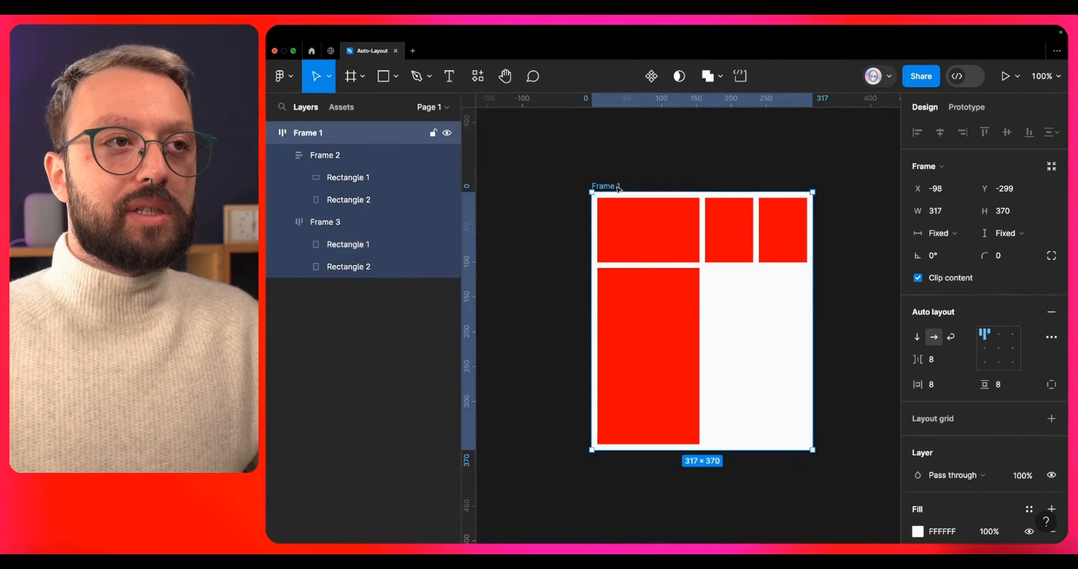
left_click_drag(814, 452, 850, 464)
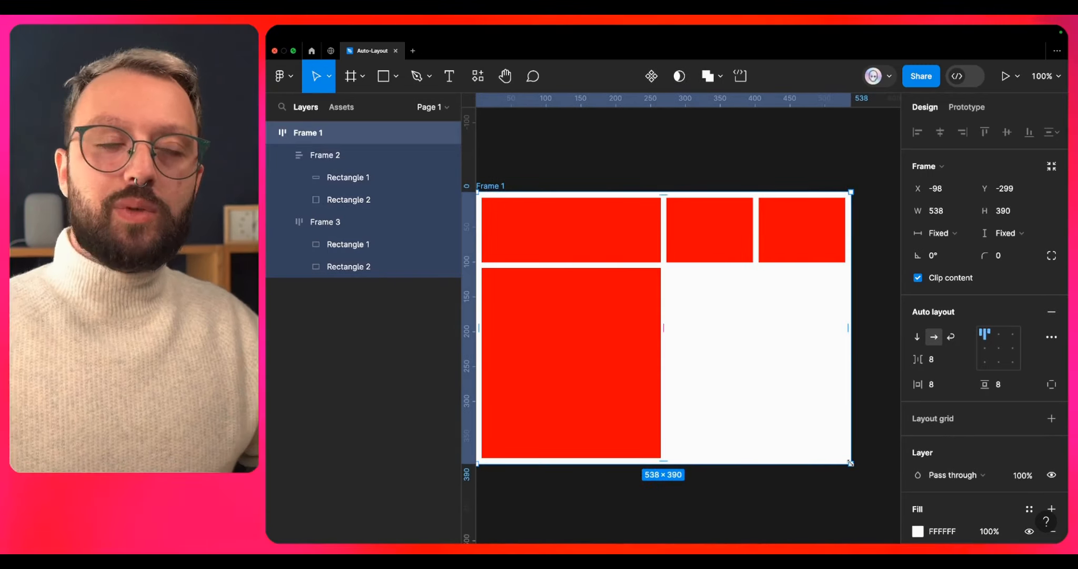
- Review the sizing of the two nested frames and enlarge the outer frame to about 554 × 446
left_click(578, 253)
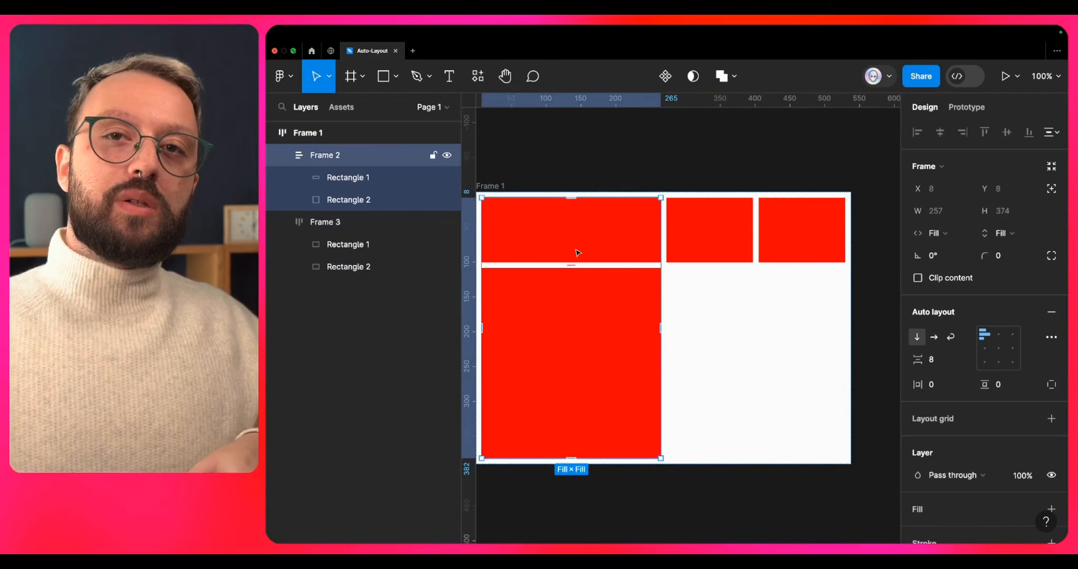
left_click(722, 226)
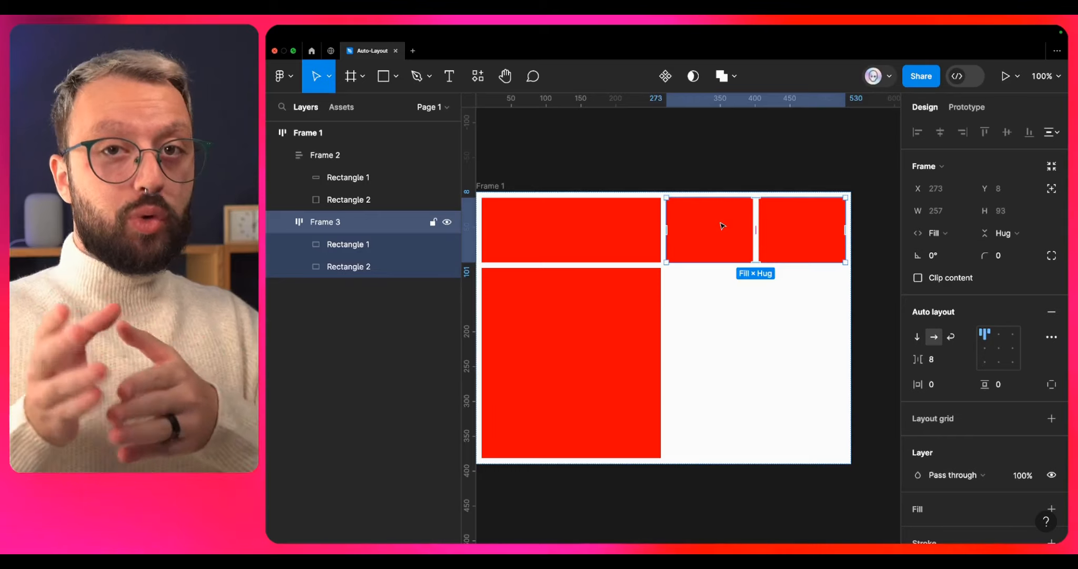
left_click(644, 263)
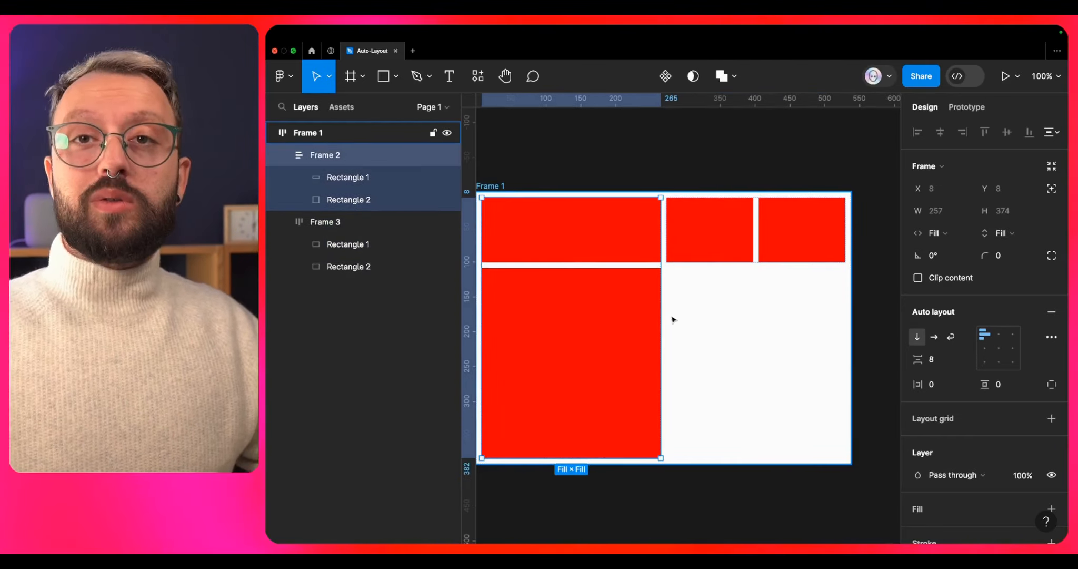
left_click(848, 461)
left_click_drag(849, 462, 862, 503)
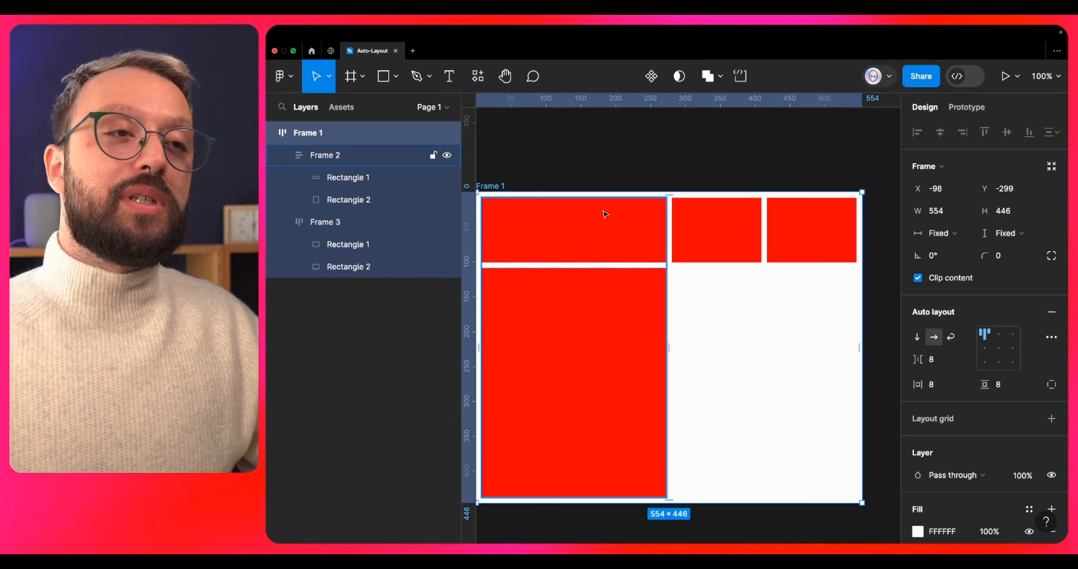
- Add a maximum width of 200 to the nested frame with the vertically stacked rectangles
left_click(605, 214)
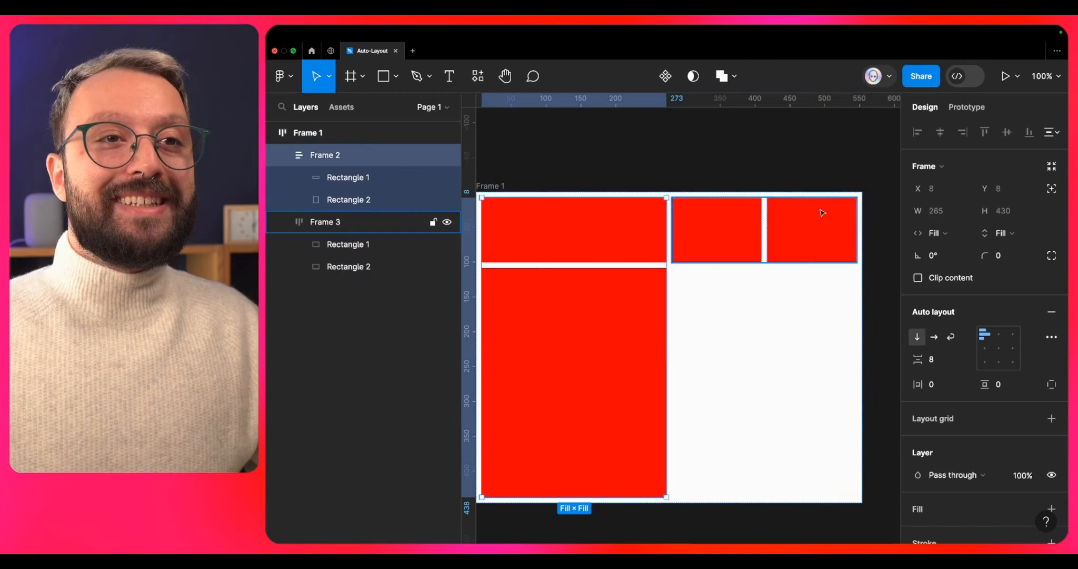
left_click(967, 212)
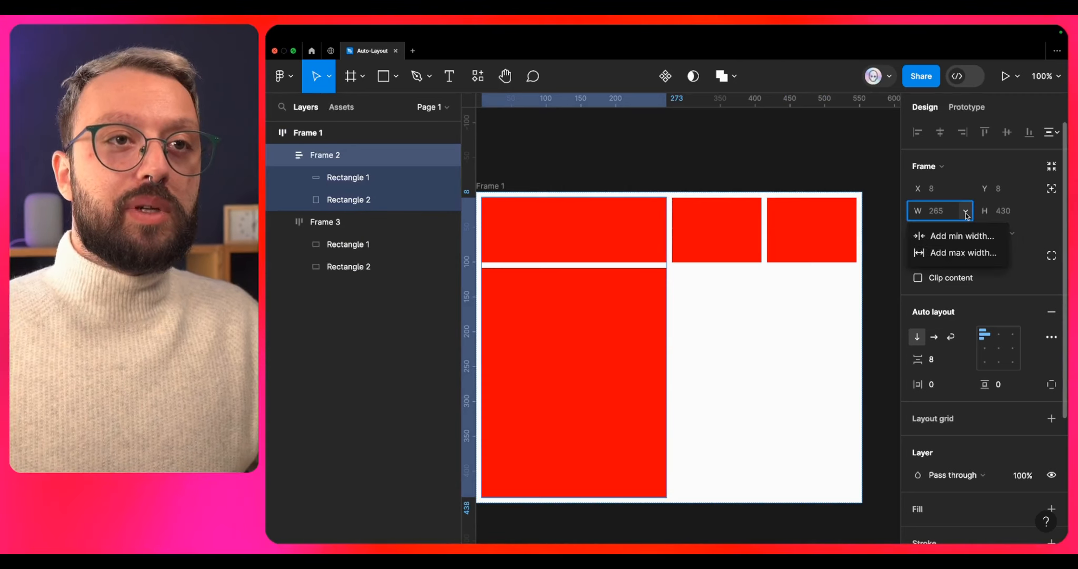
left_click(952, 259)
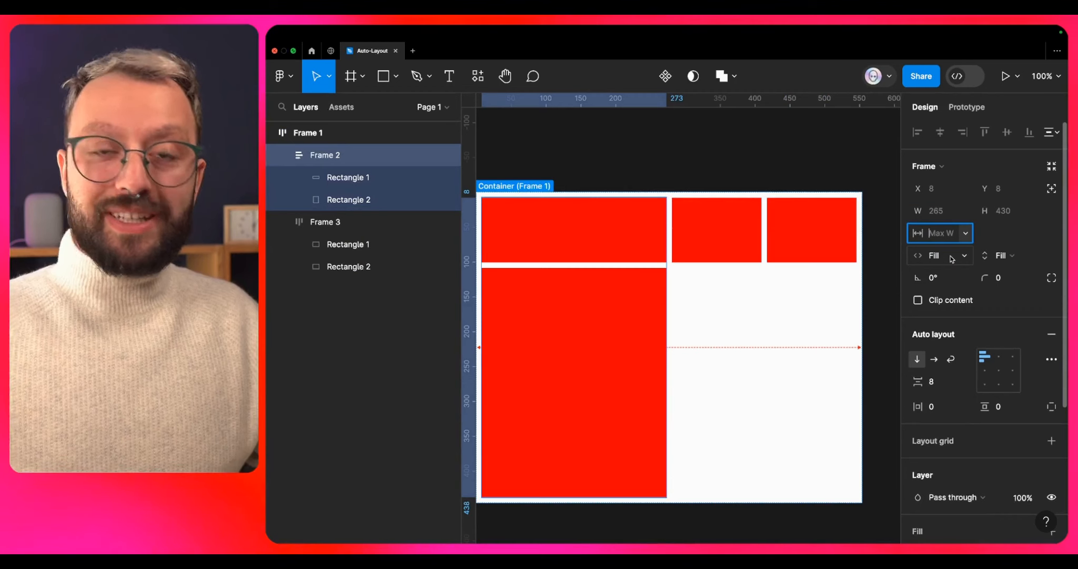
type("200")
key("Return")
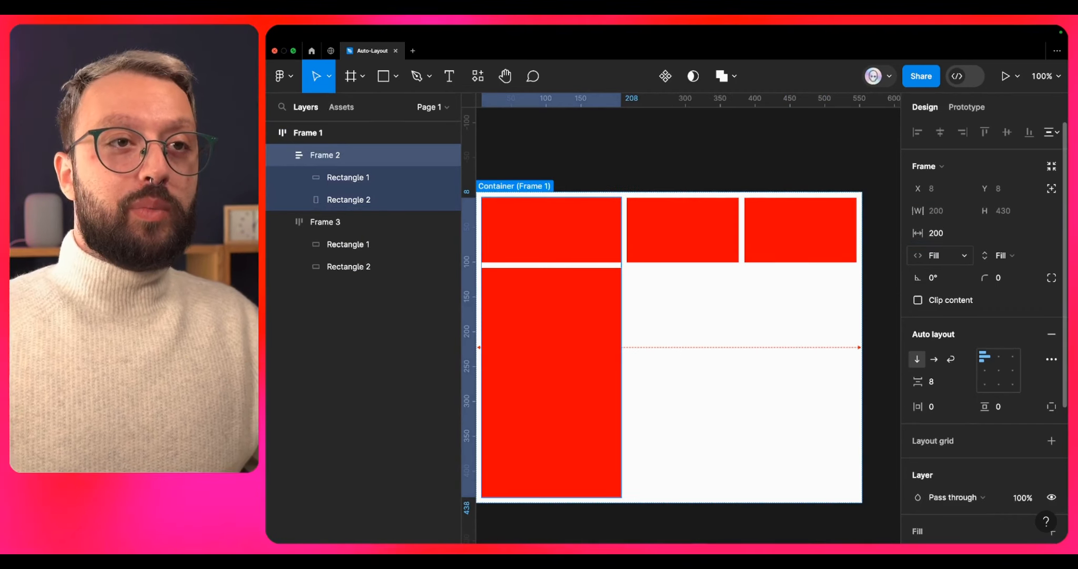
- Add a minimum width of 100 to the vertically stacked nested frame
left_click(965, 214)
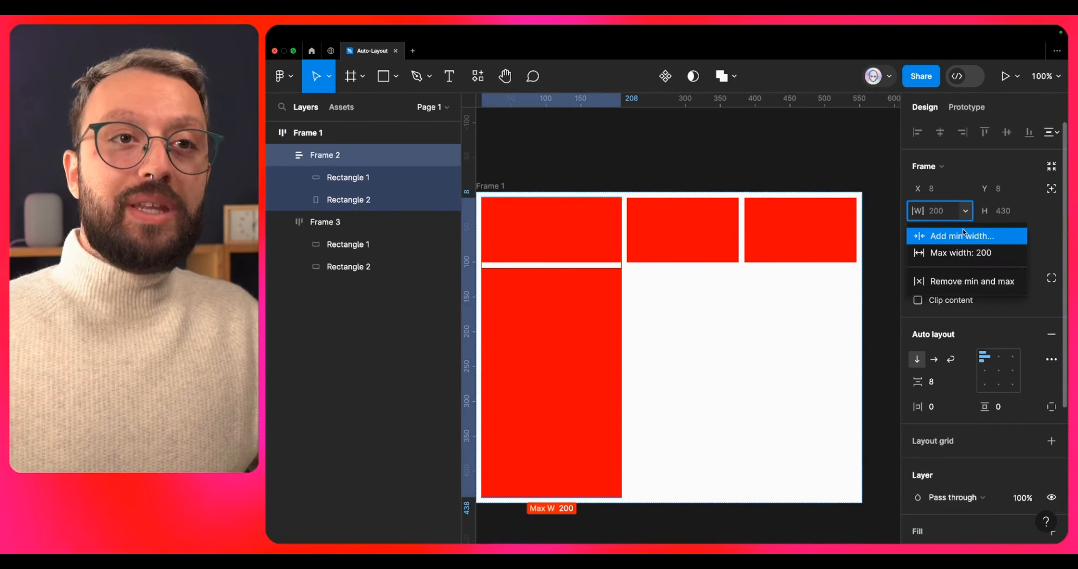
left_click(967, 233)
type("100")
key("Return")
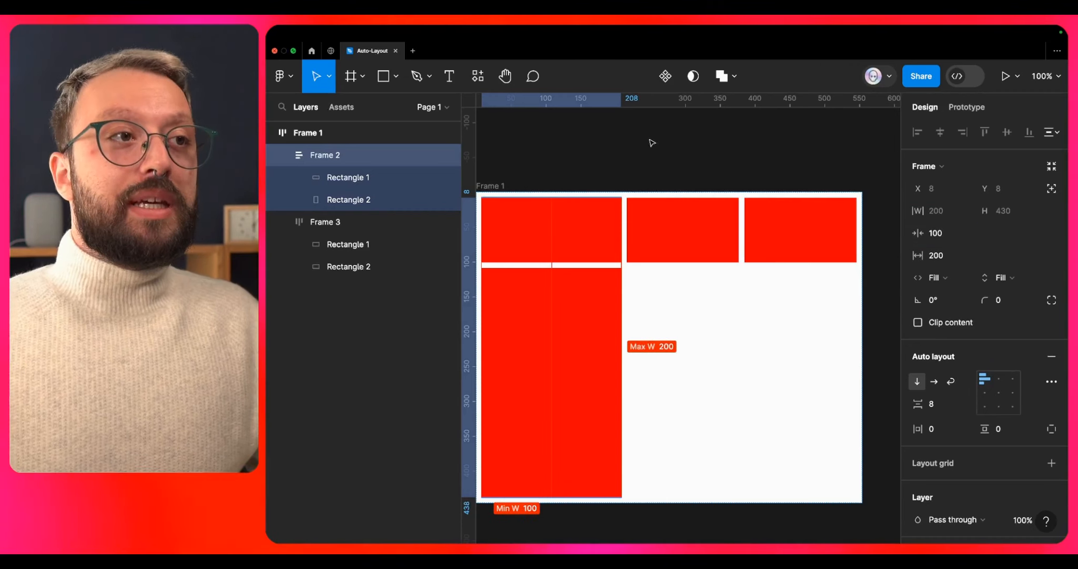
- Test the width limits by narrowing the outer frame to about 345 and widening it to about 418
key("Escape")
left_click_drag(862, 378, 585, 359)
scroll(862, 366, "left", 5)
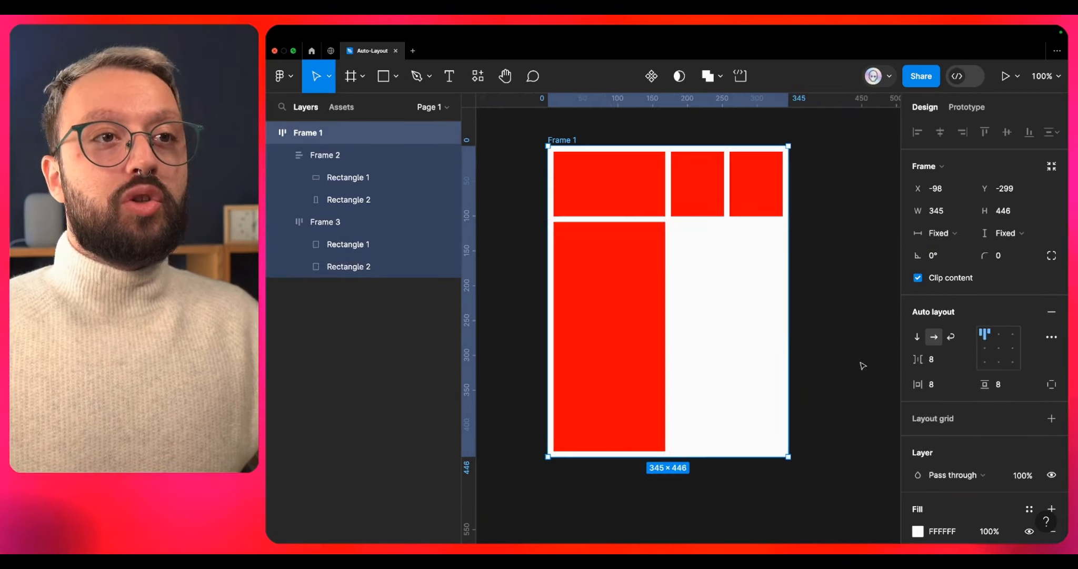
left_click_drag(789, 339, 840, 352)
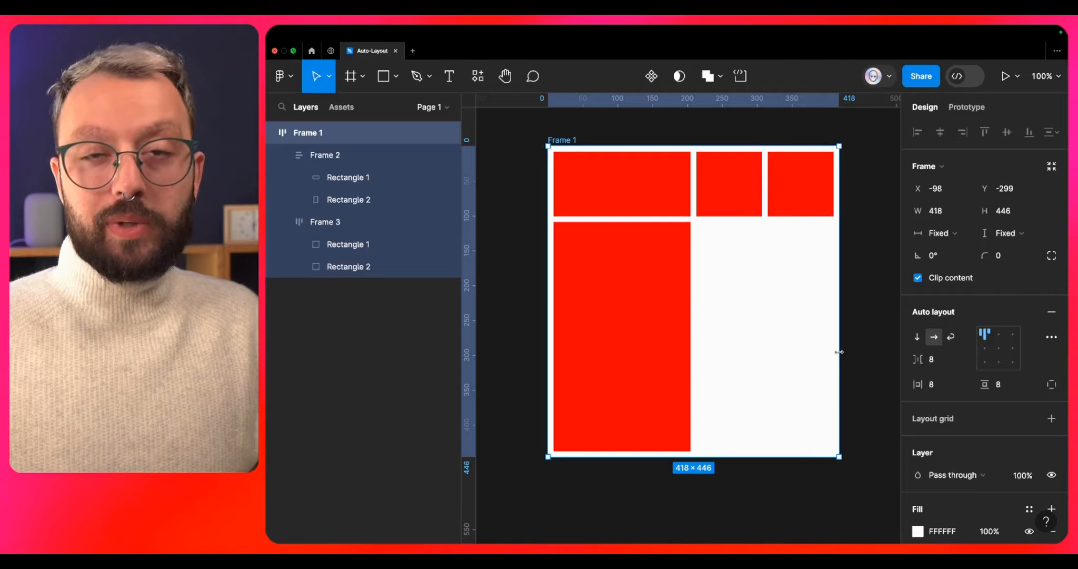